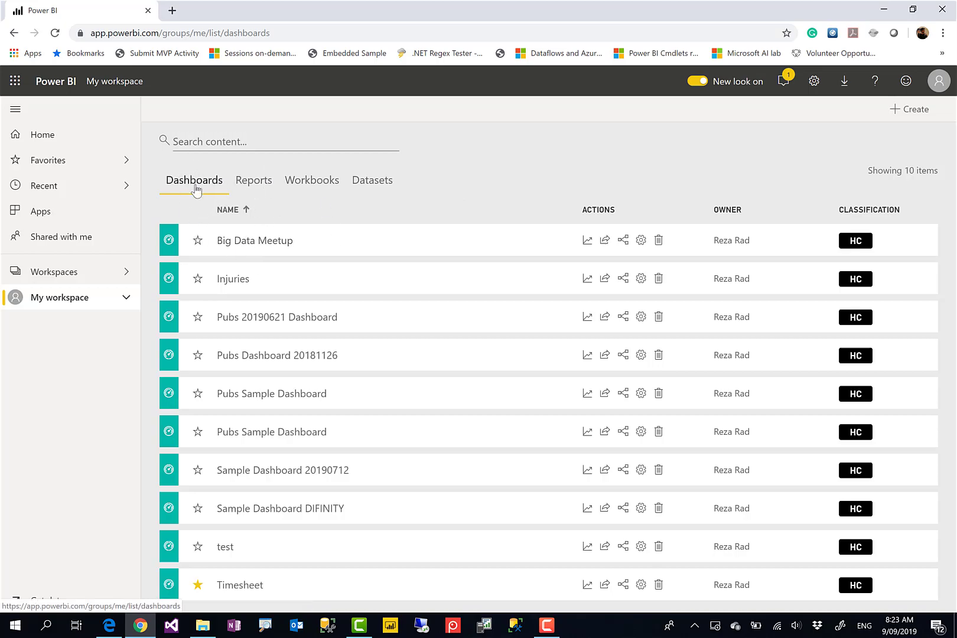
- Search My workspace reports for 'pubs' and open Pubs Sample Data Analysis
left_click(249, 181)
left_click(231, 142)
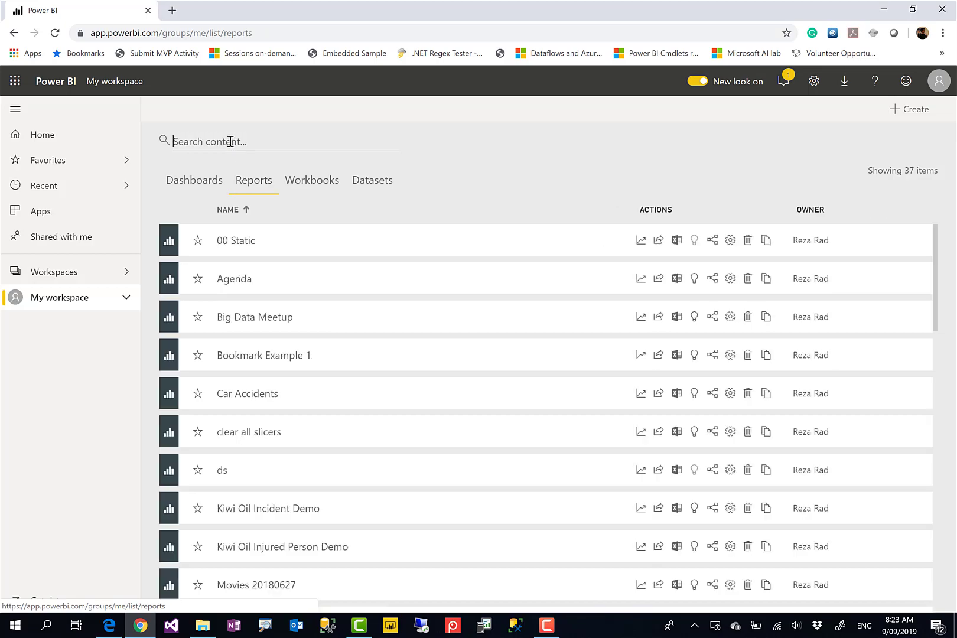
type("pubs")
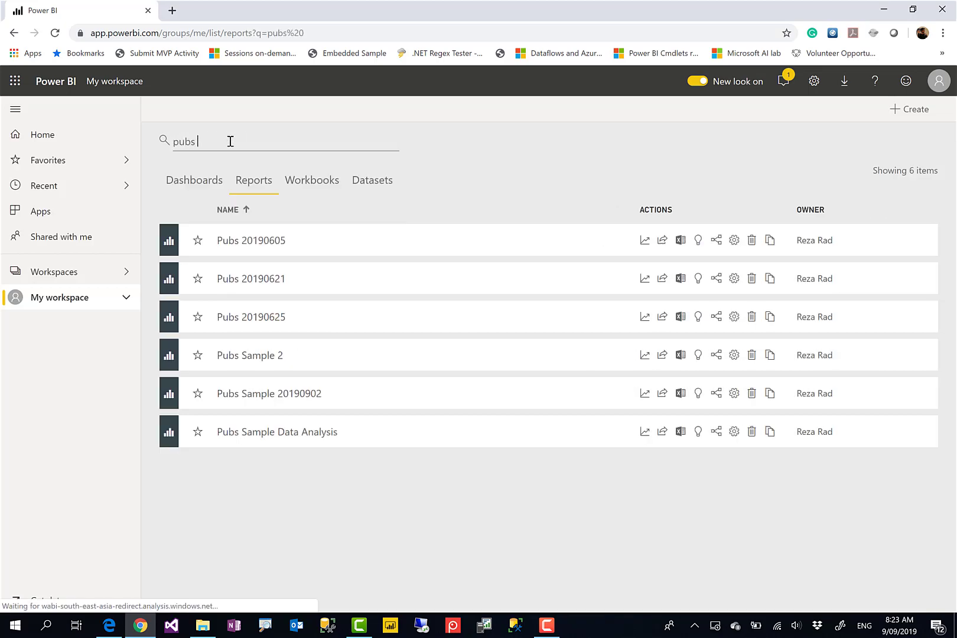
left_click(267, 433)
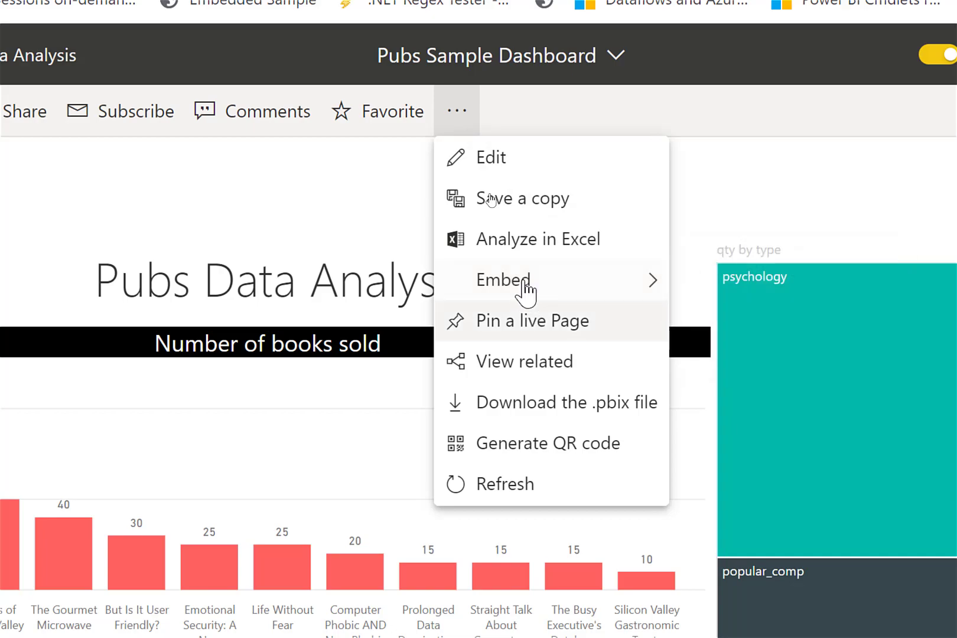
- Choose Embed > Publish to web (public) from the report's More options menu
mouse_move(525, 292)
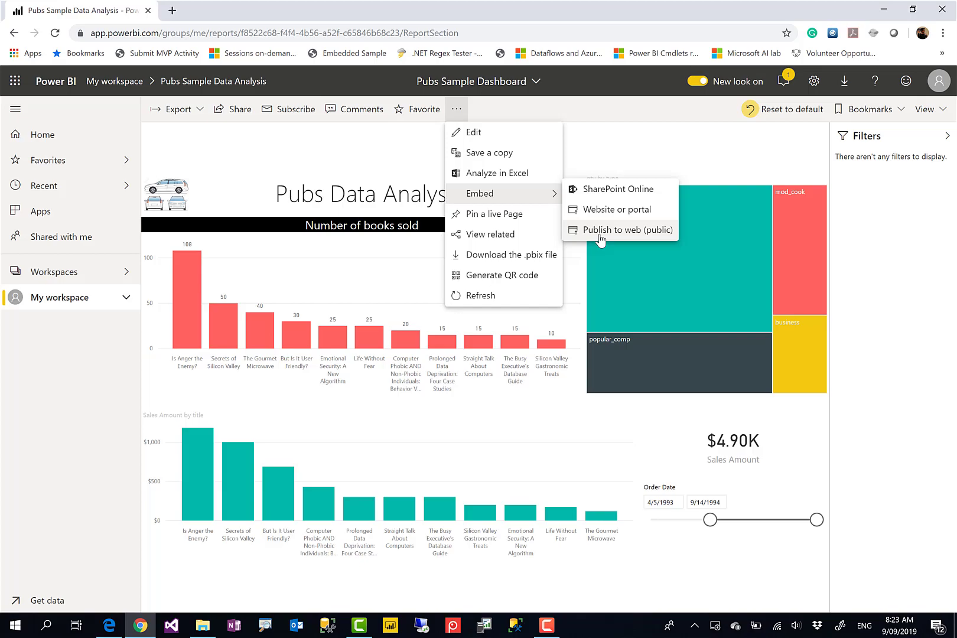
left_click(601, 231)
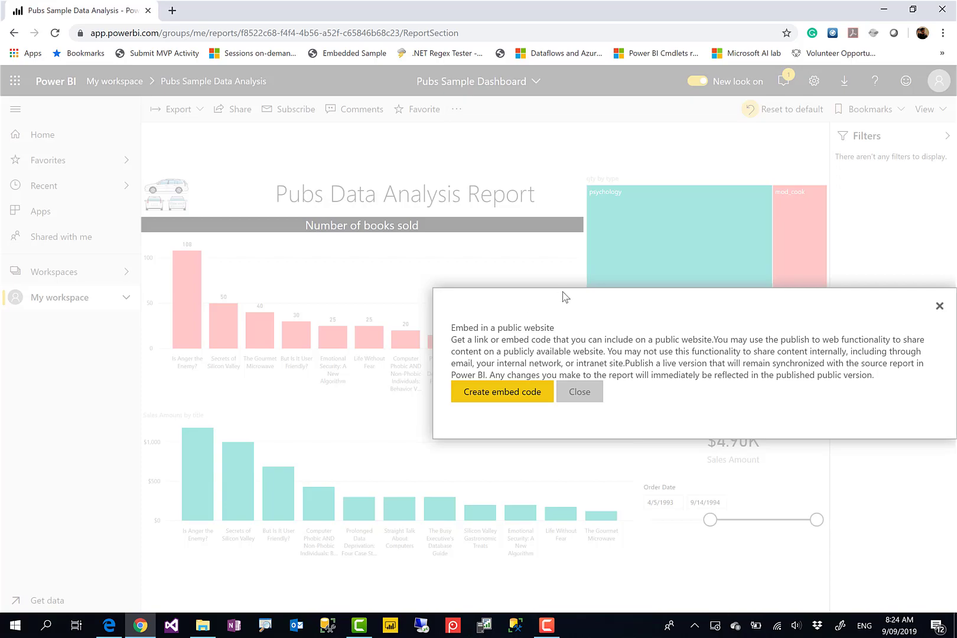
- Create the embed code and confirm Publish to generate the public link and iframe code
left_click(536, 394)
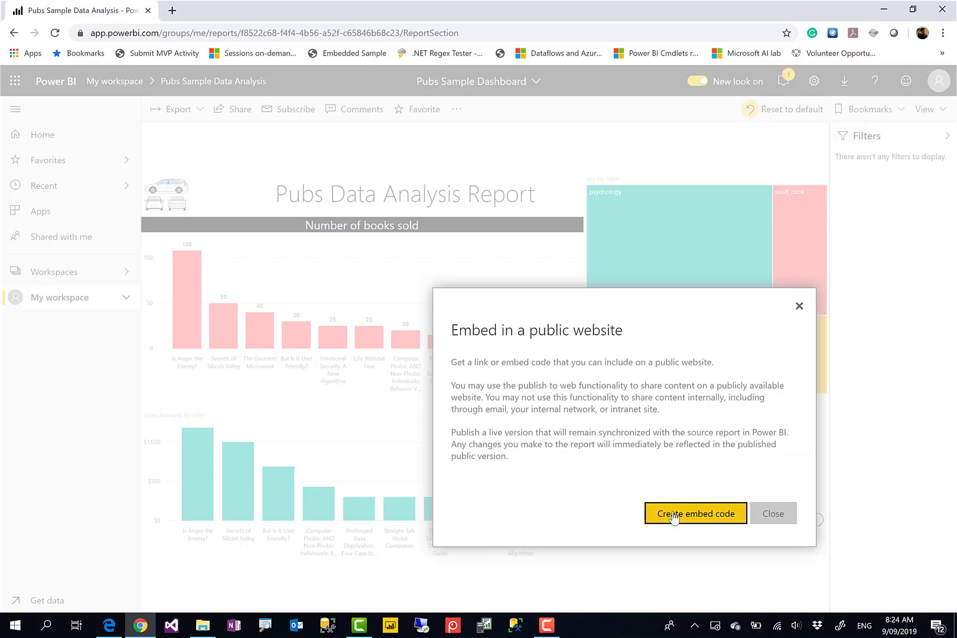
left_click(673, 515)
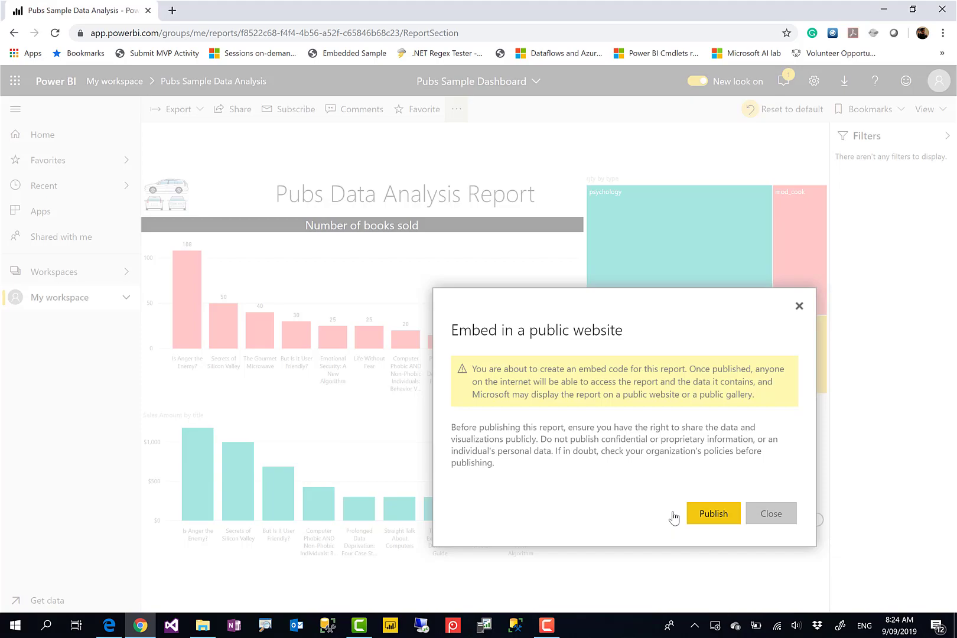
left_click(715, 514)
left_click(716, 517)
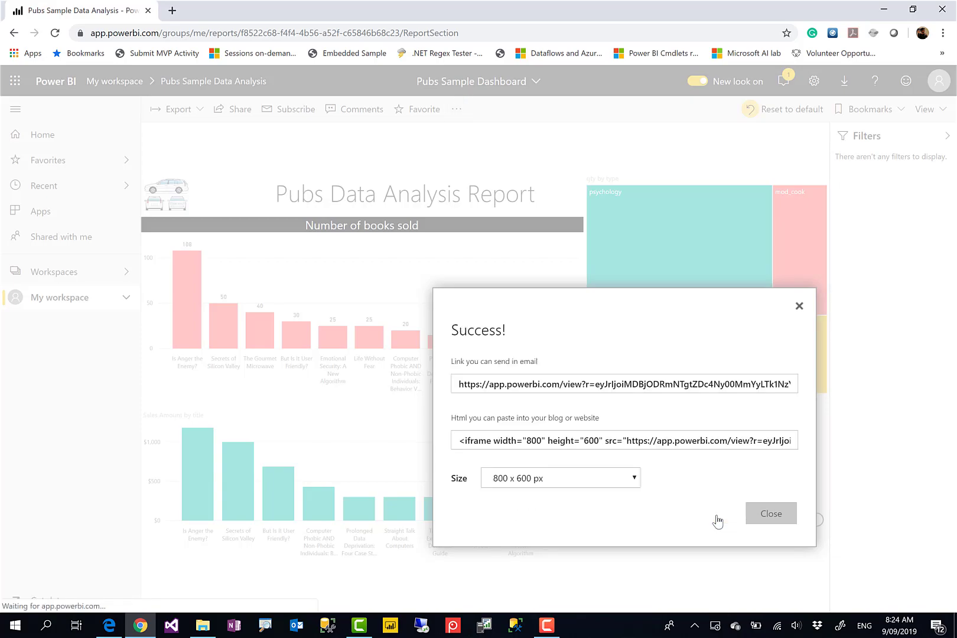
- Review the shareable link and iframe code, keeping the embed size at 800 x 600 px
left_click(518, 385)
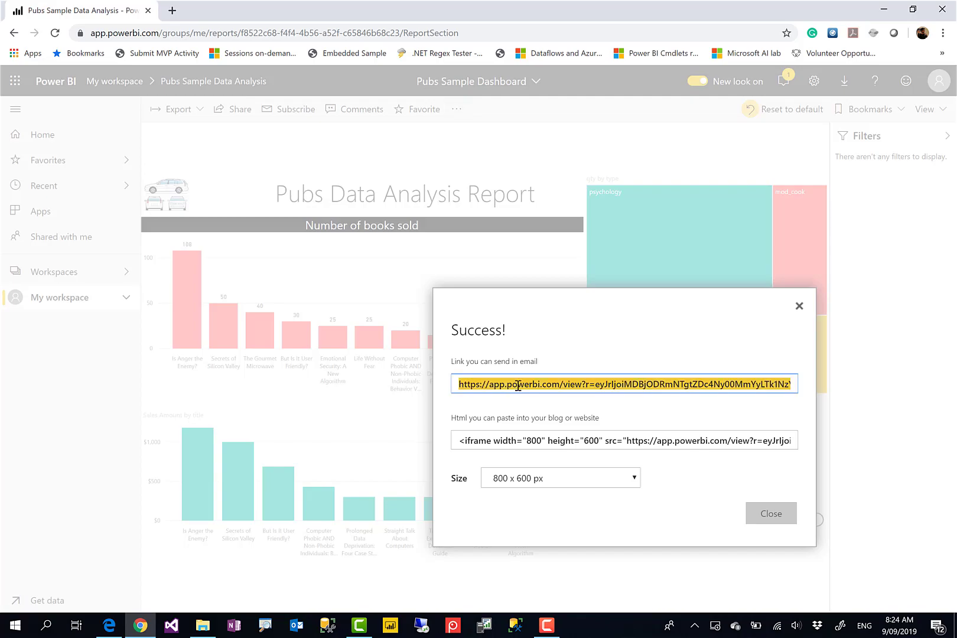
left_click(465, 443)
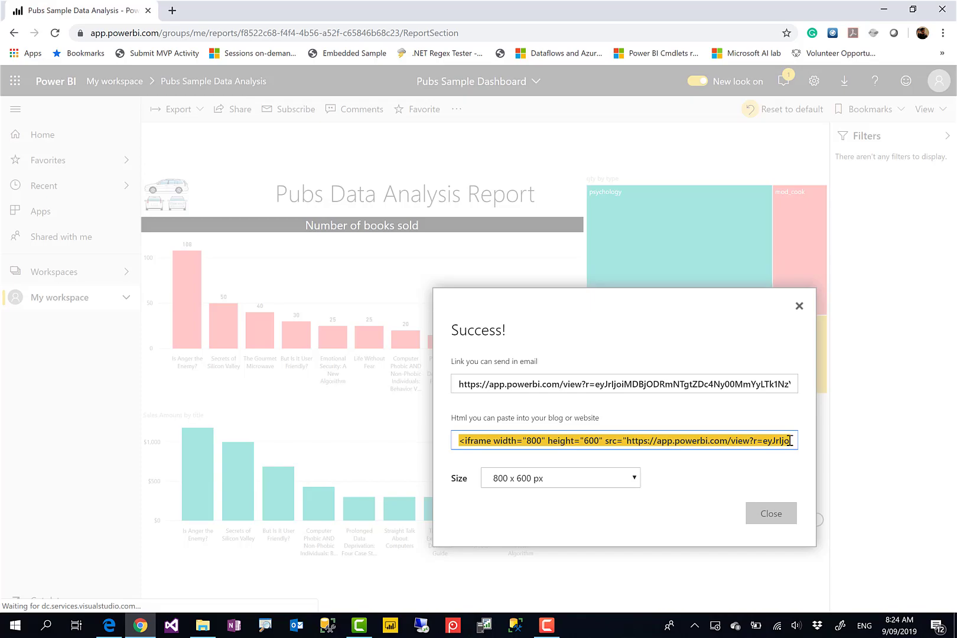
left_click(631, 483)
left_click(673, 479)
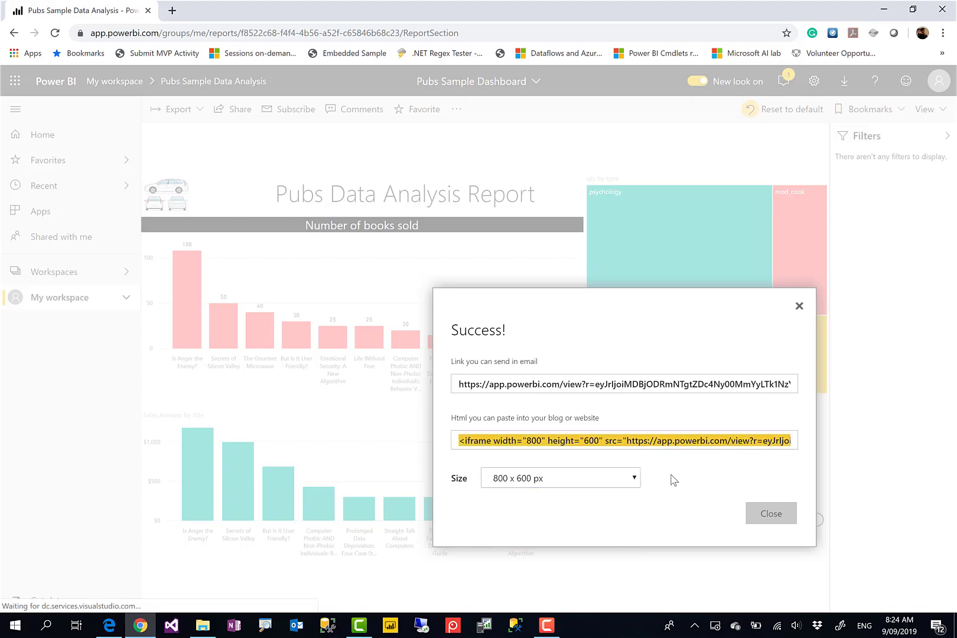
- Copy the public link, close the success dialog, and switch to Edge
left_click(608, 385)
right_click(608, 385)
left_click(631, 396)
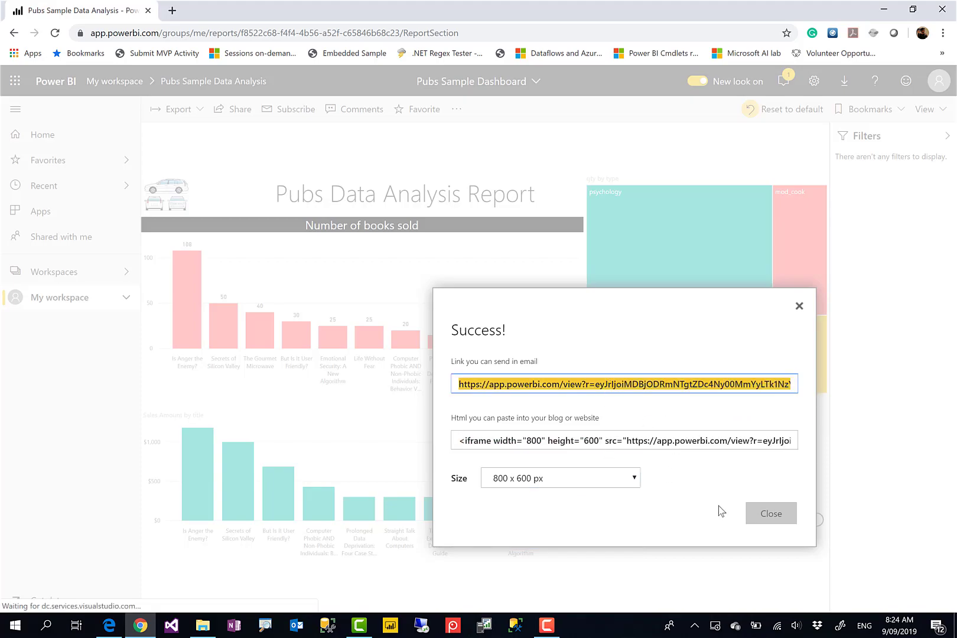
left_click(765, 513)
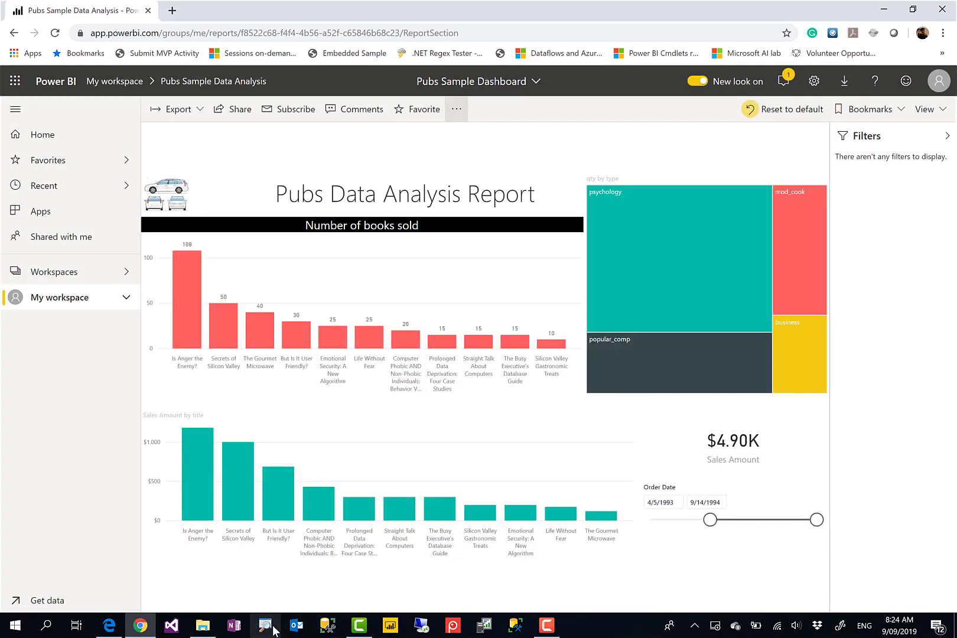
left_click(109, 632)
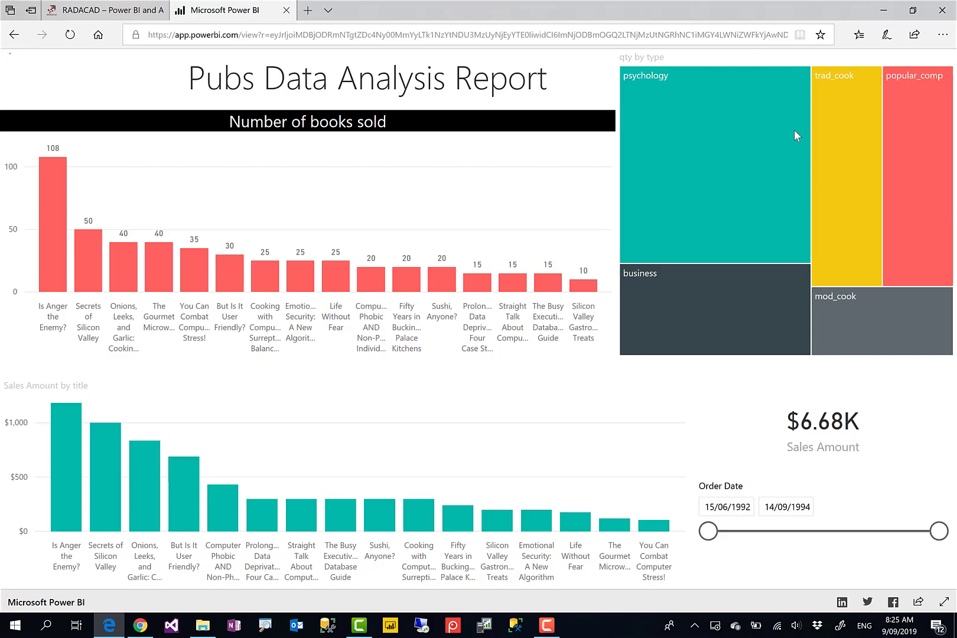
- Filter by the psychology then mod_cook tiles and start Order Date at 1/05/1993
left_click(687, 187)
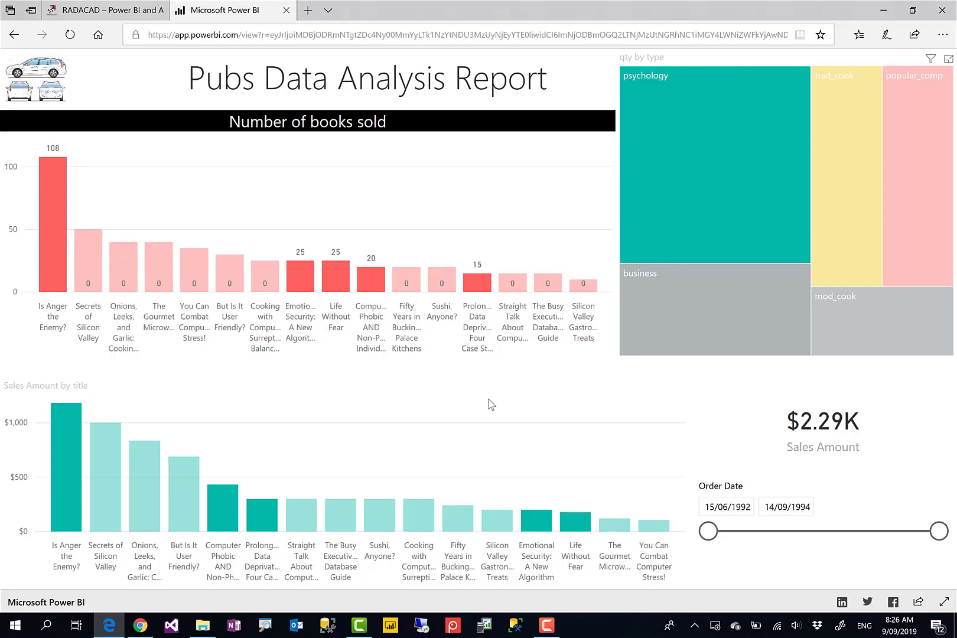
left_click(866, 332)
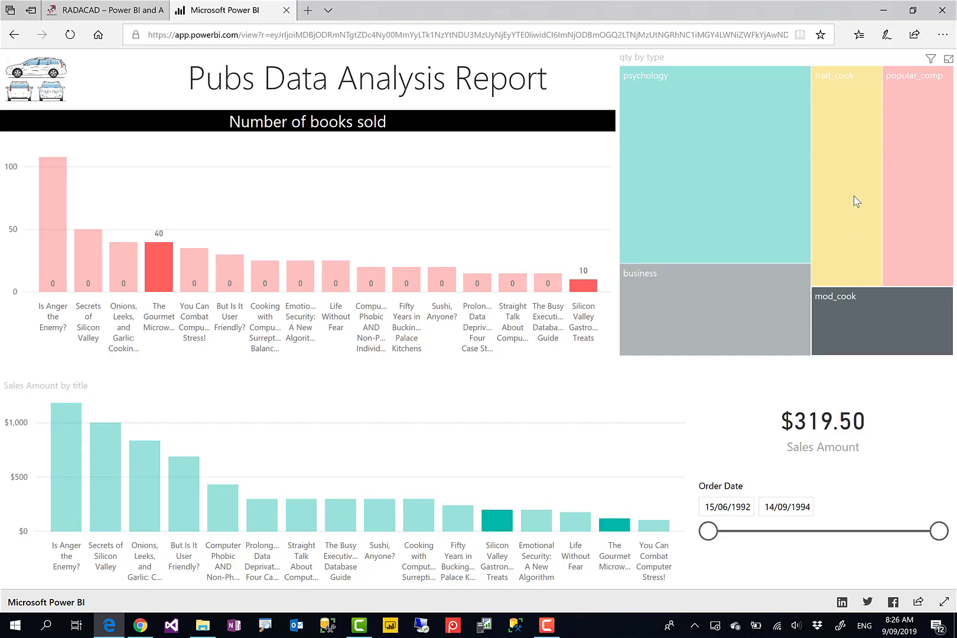
mouse_move(857, 201)
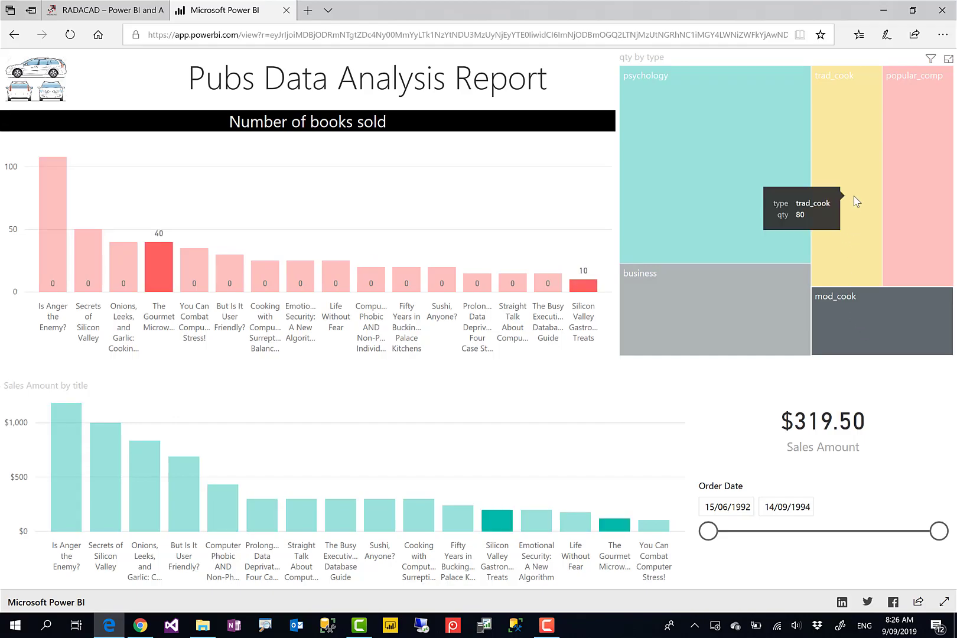
left_click_drag(709, 531, 798, 532)
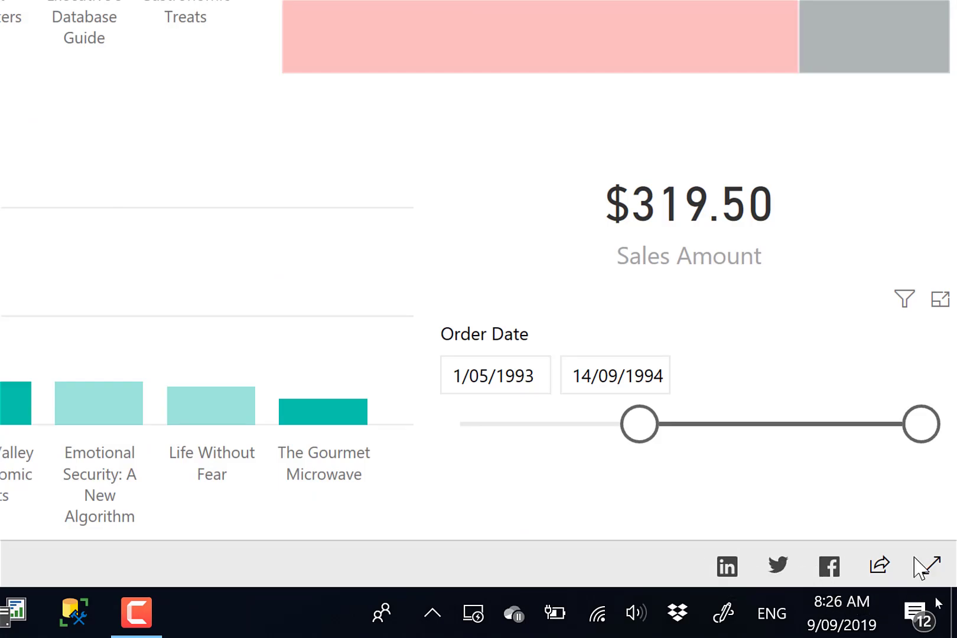
- Toggle the report's full-screen view, then switch back to the Power BI report in Chrome
left_click(925, 566)
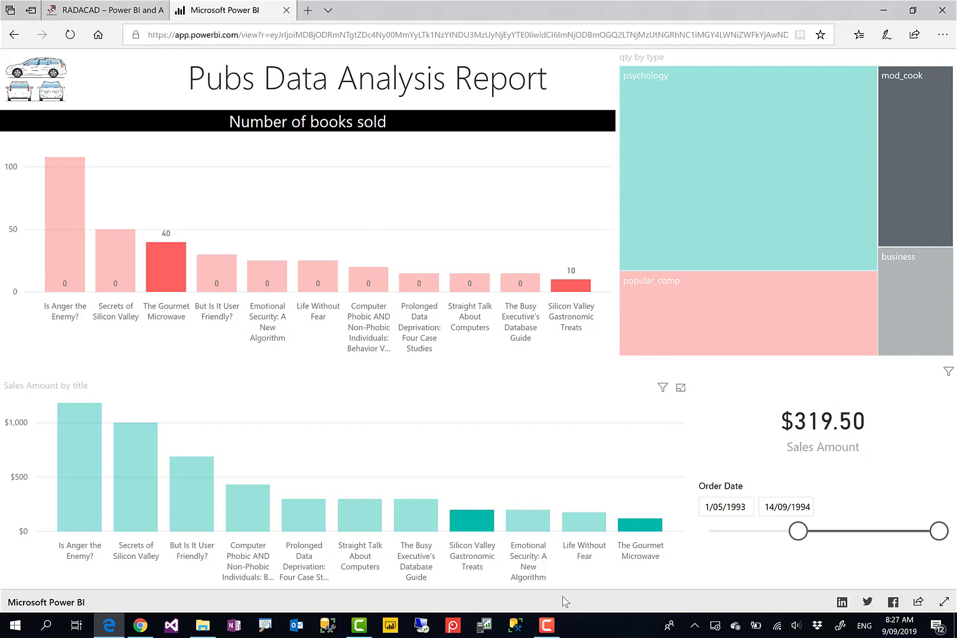
mouse_move(554, 622)
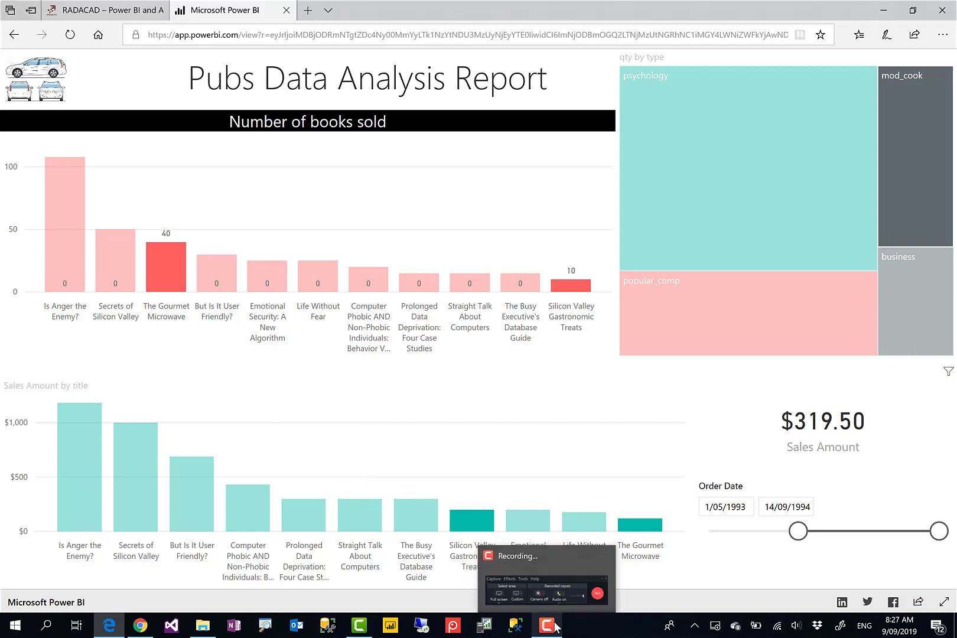
left_click(148, 630)
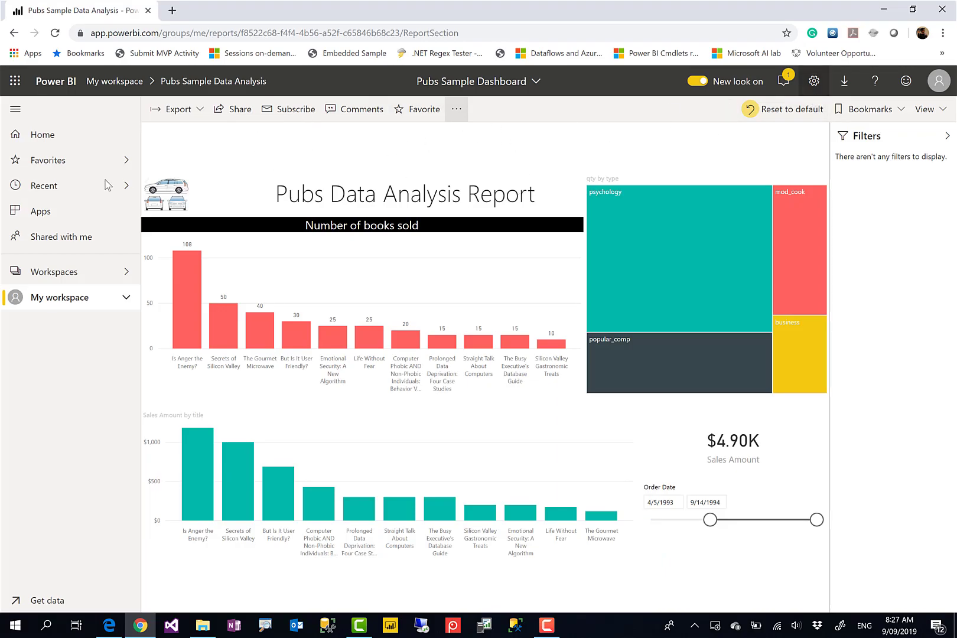
- Go to Manage embed codes from the Settings gear menu
left_click(815, 82)
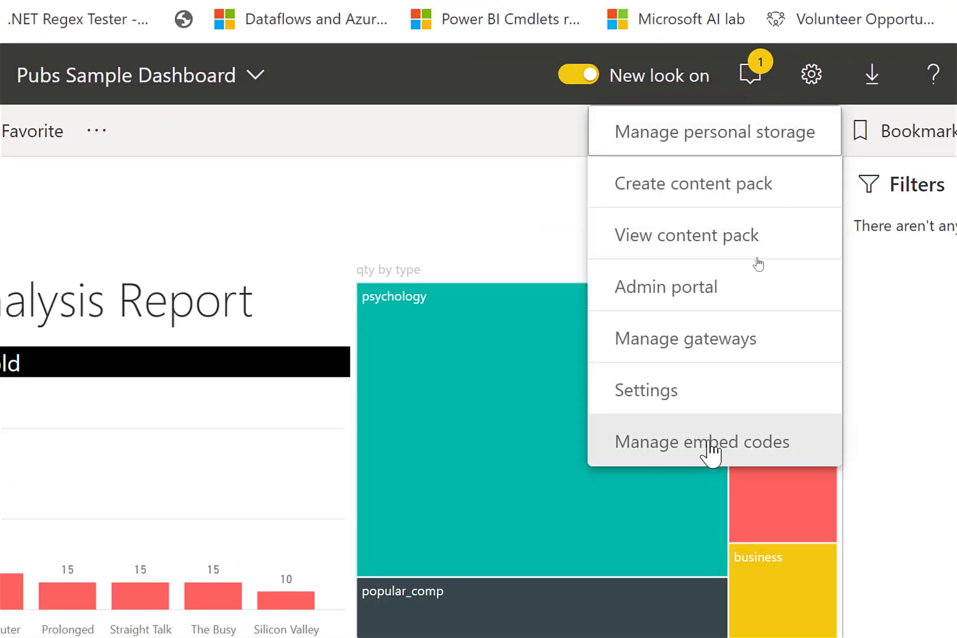
left_click(712, 449)
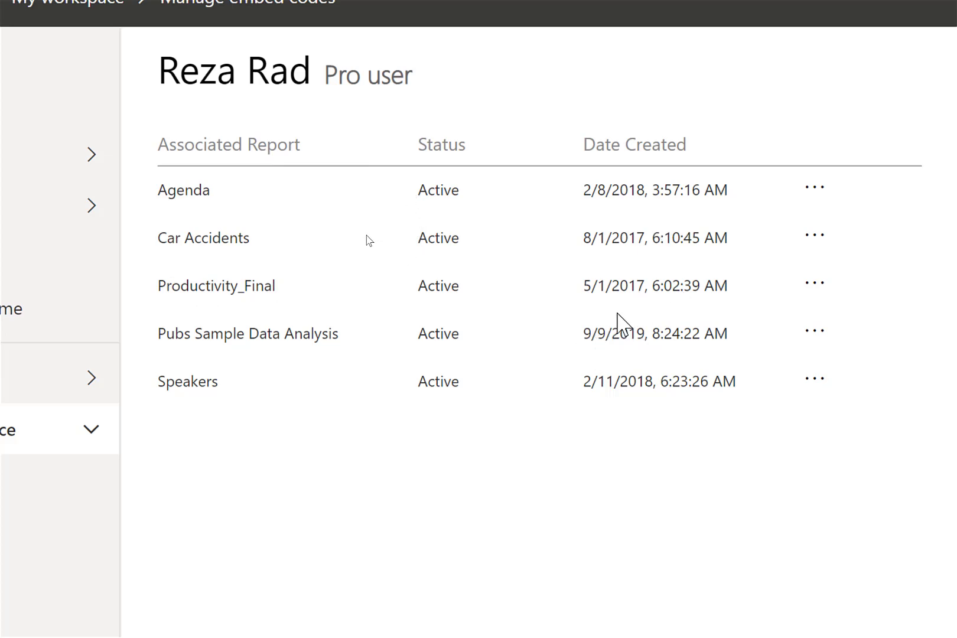
- Delete the Pubs Sample Data Analysis embed code and confirm the deletion
left_click(816, 331)
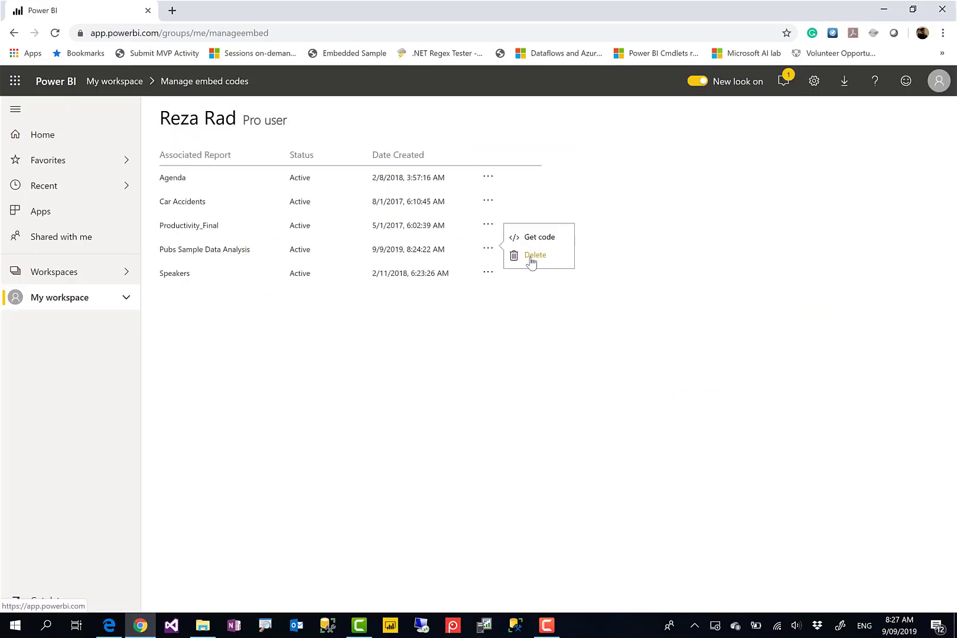
left_click(531, 261)
left_click(592, 385)
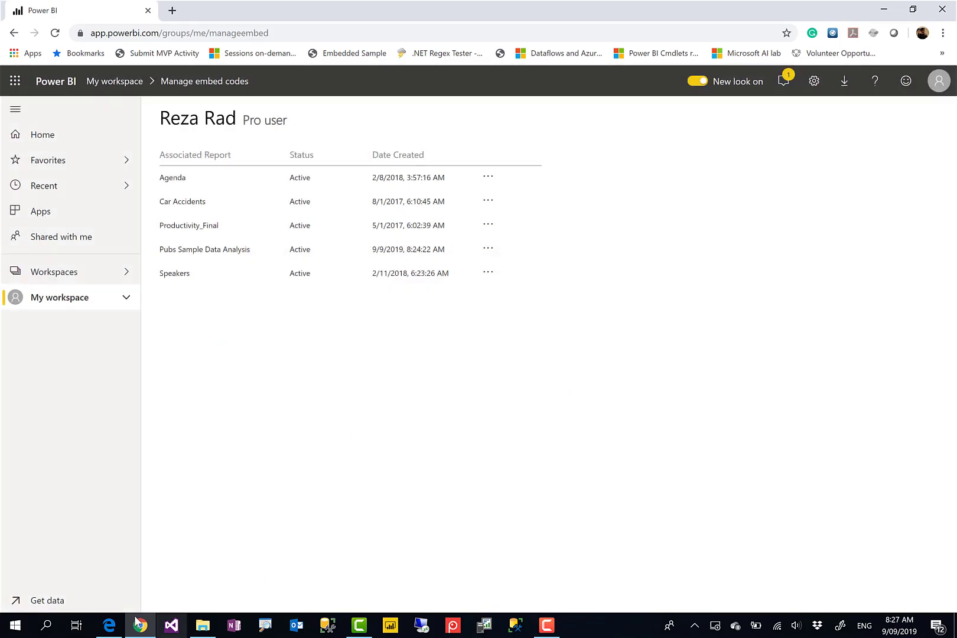
- Reload the public report link in Edge, which now shows 'This content isn't available'
left_click(108, 630)
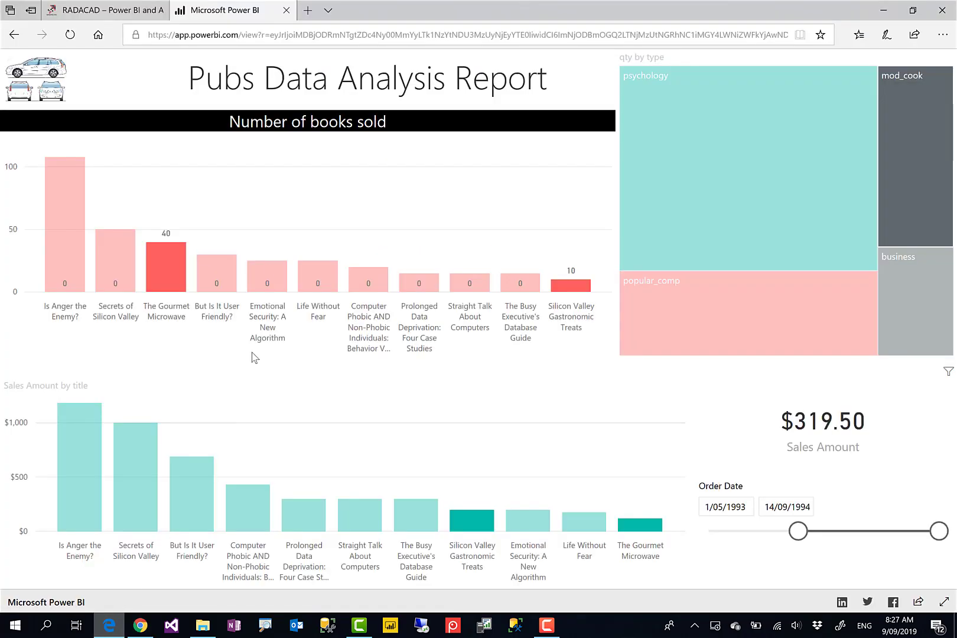
left_click(70, 36)
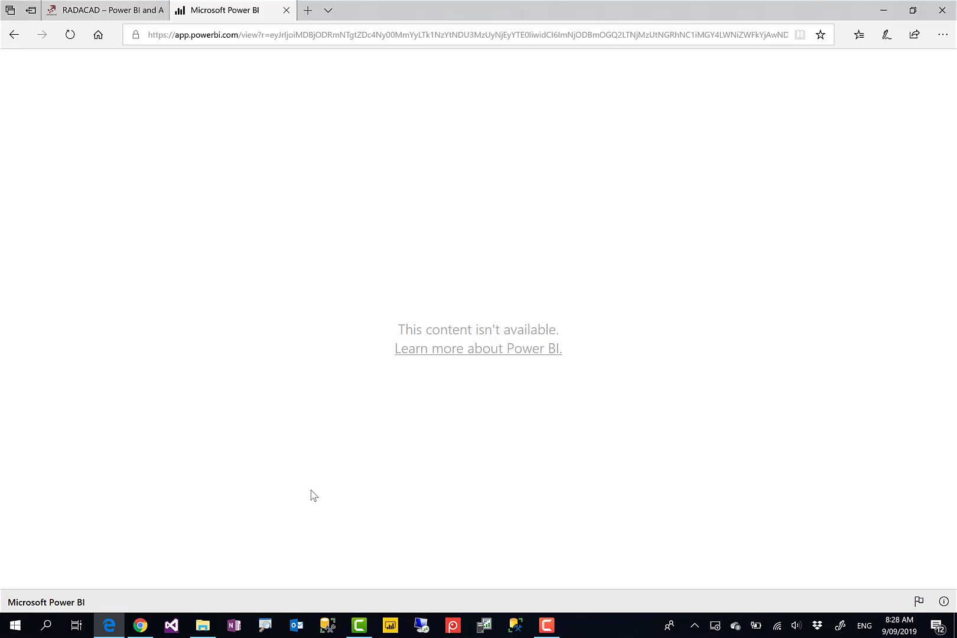
mouse_move(147, 633)
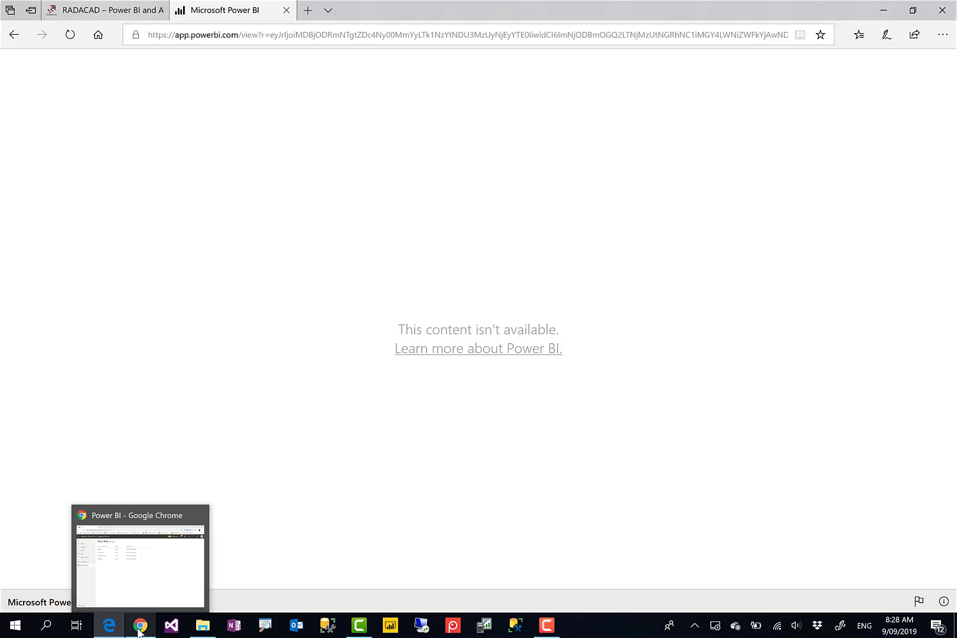
- Return to Power BI in Chrome and go to the Admin portal from the Settings gear
left_click(140, 627)
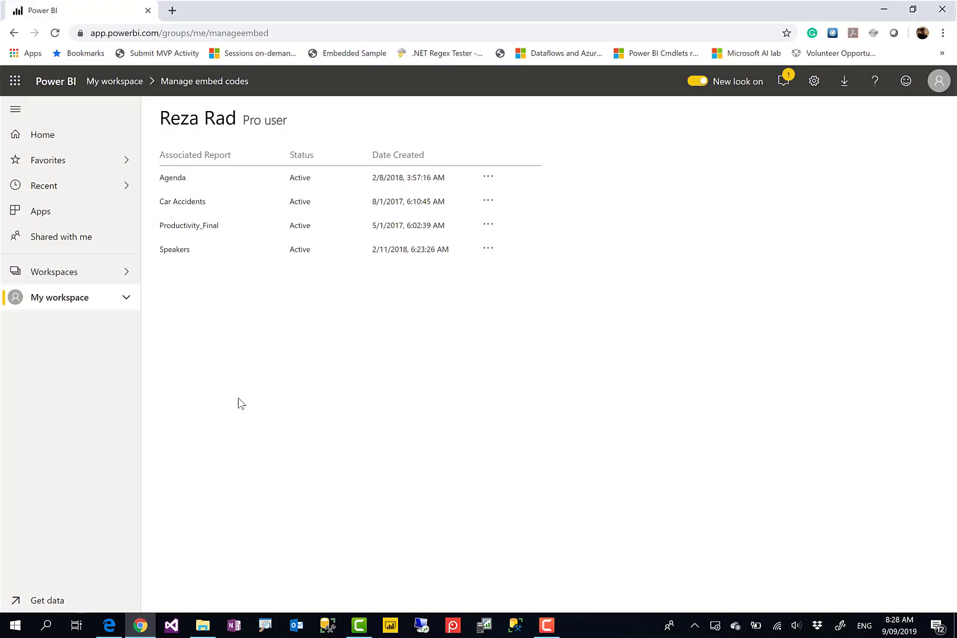
left_click(815, 82)
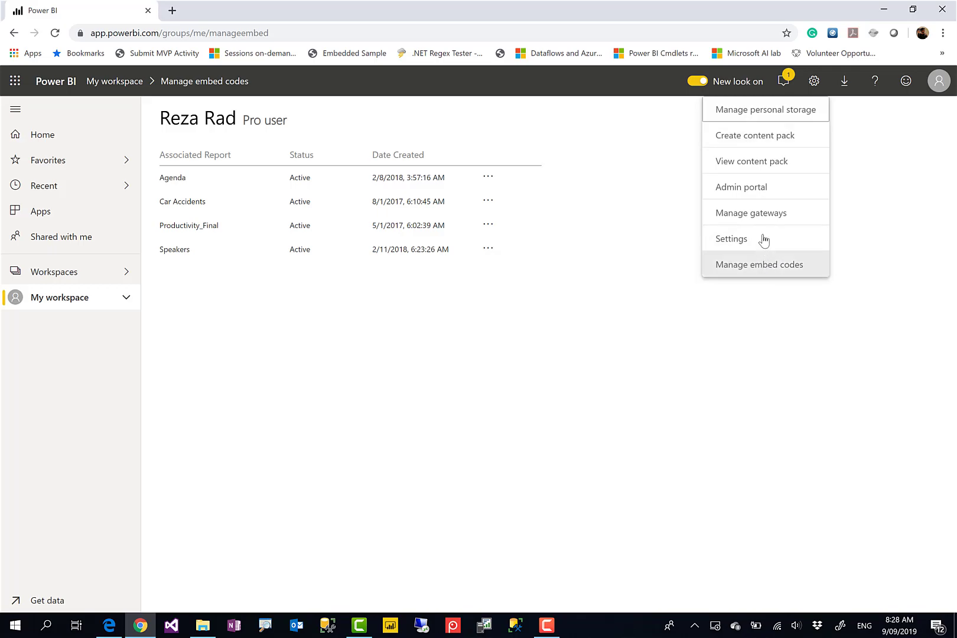
left_click(780, 187)
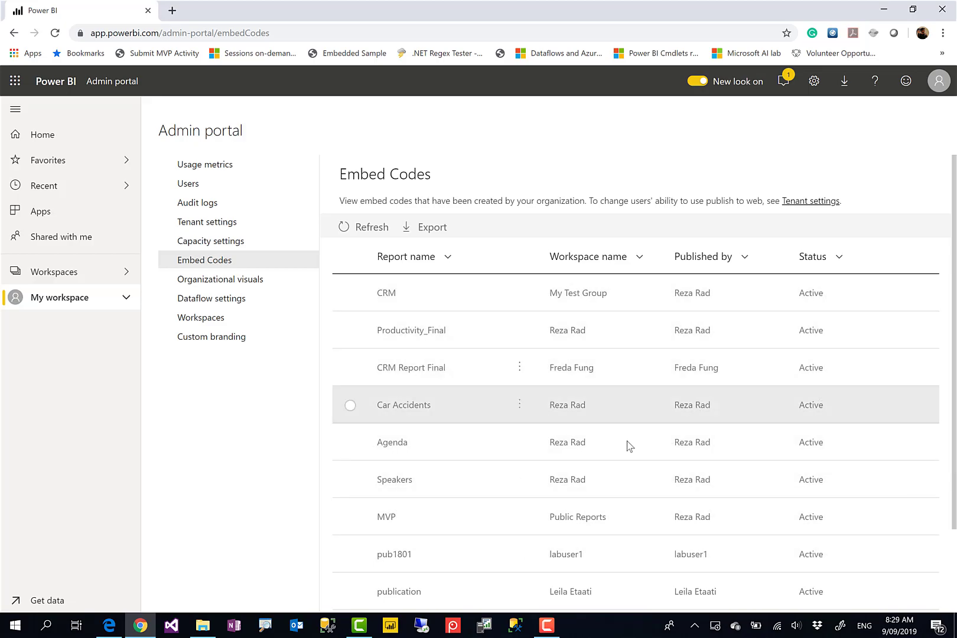
left_click(518, 298)
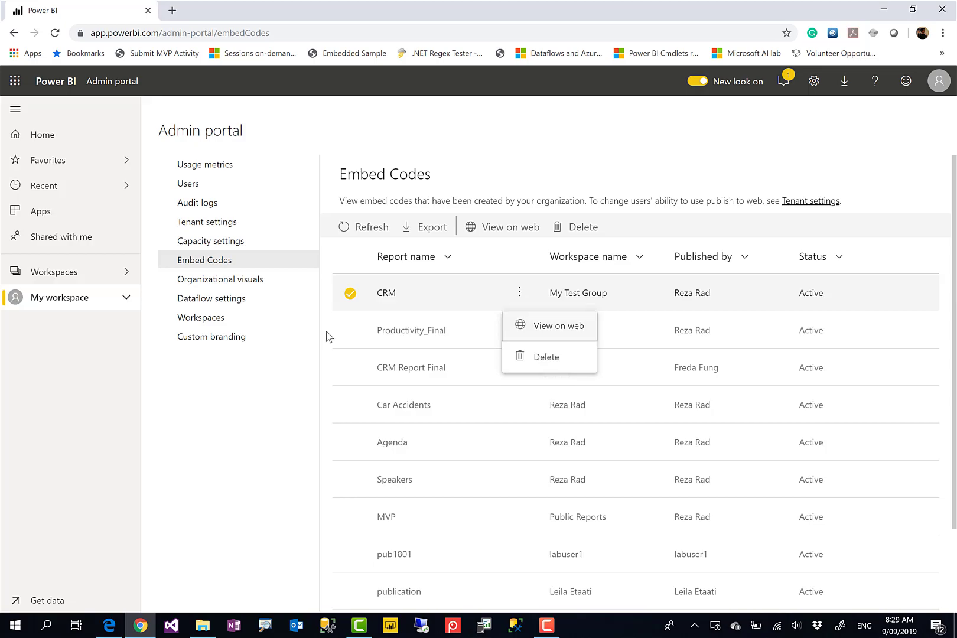
left_click(263, 443)
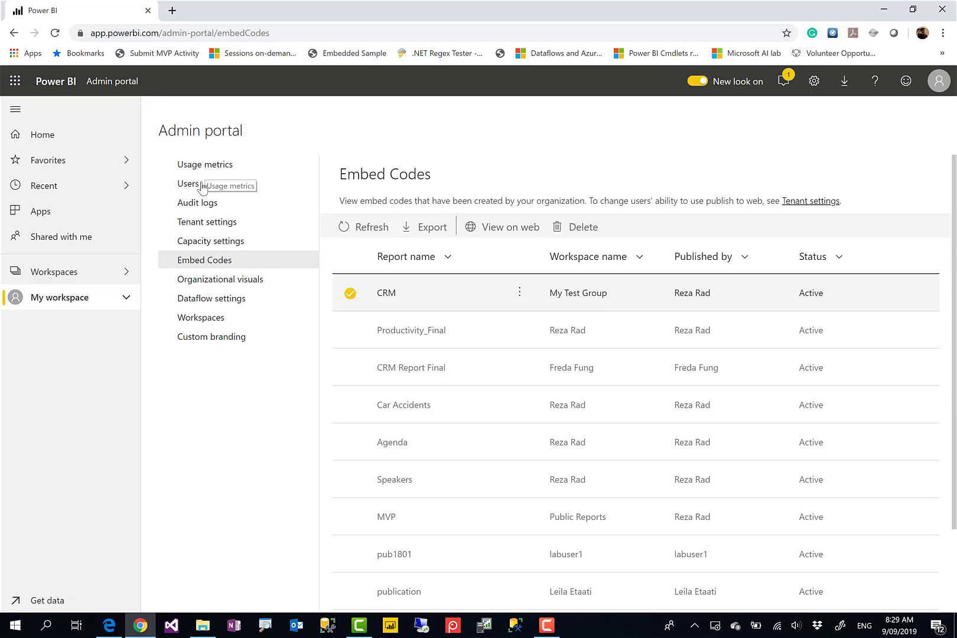
- In Tenant settings, keep Publish to web enabled but limit it to specific security groups, without applying
left_click(199, 227)
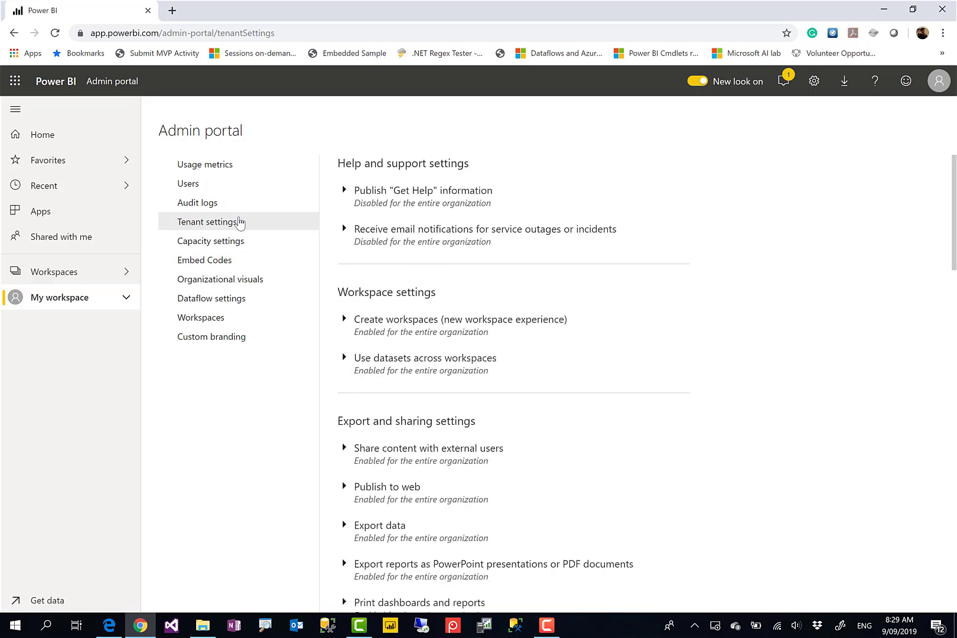
scroll(471, 278, "down", 1)
scroll(466, 287, "down", 1)
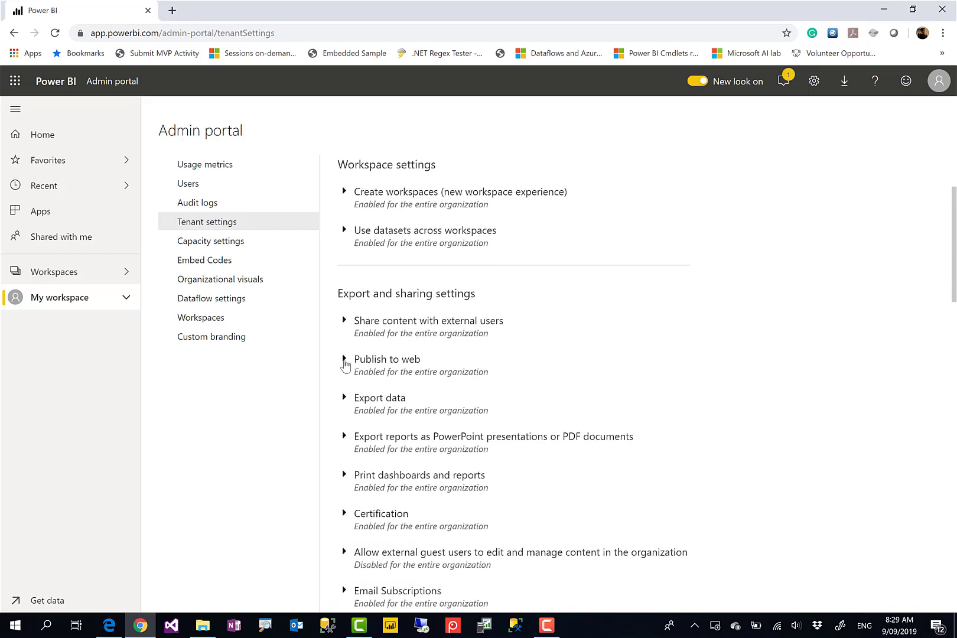
left_click(346, 360)
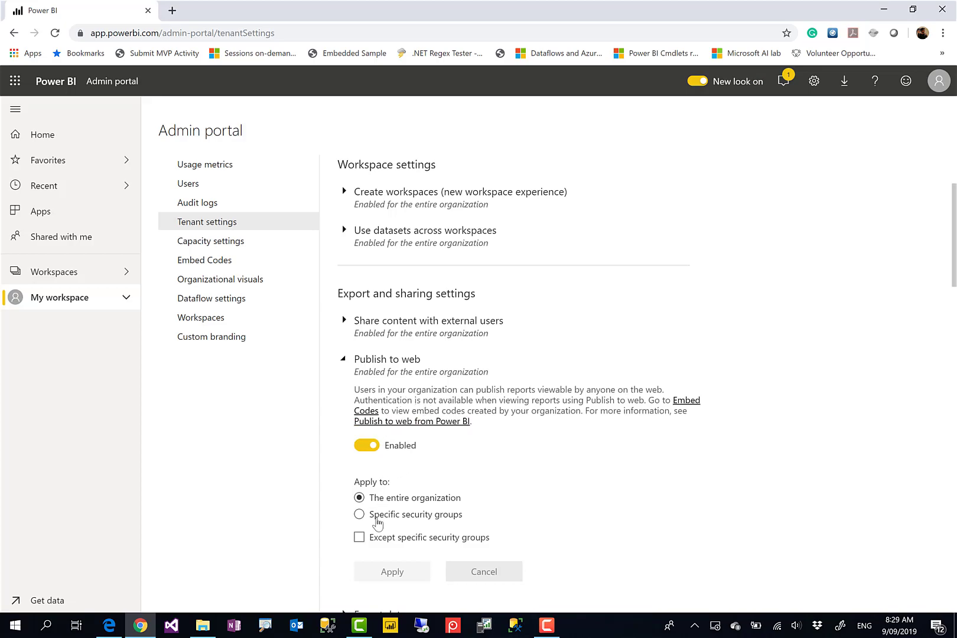
left_click(362, 446)
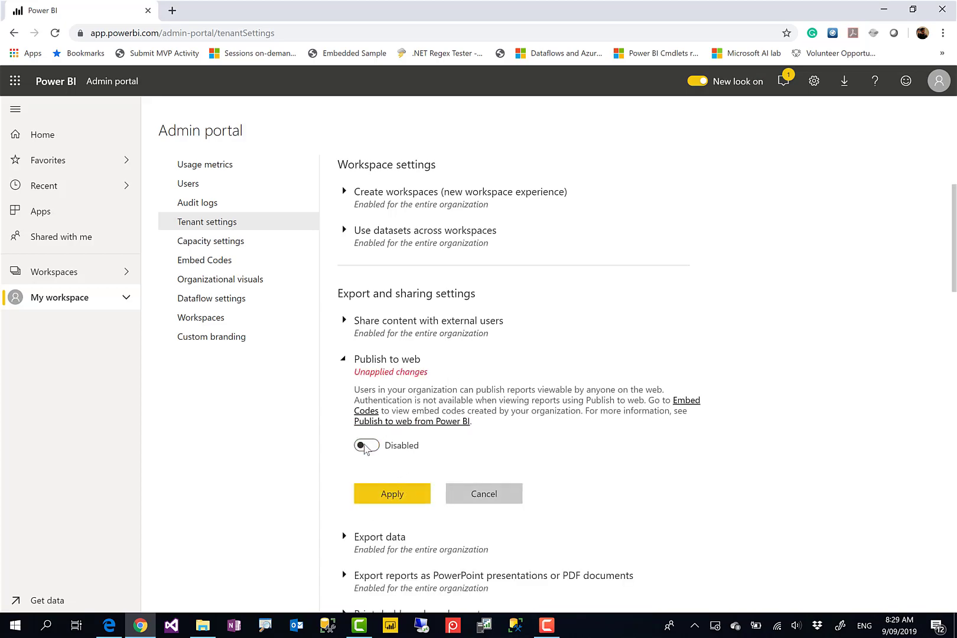
left_click(366, 446)
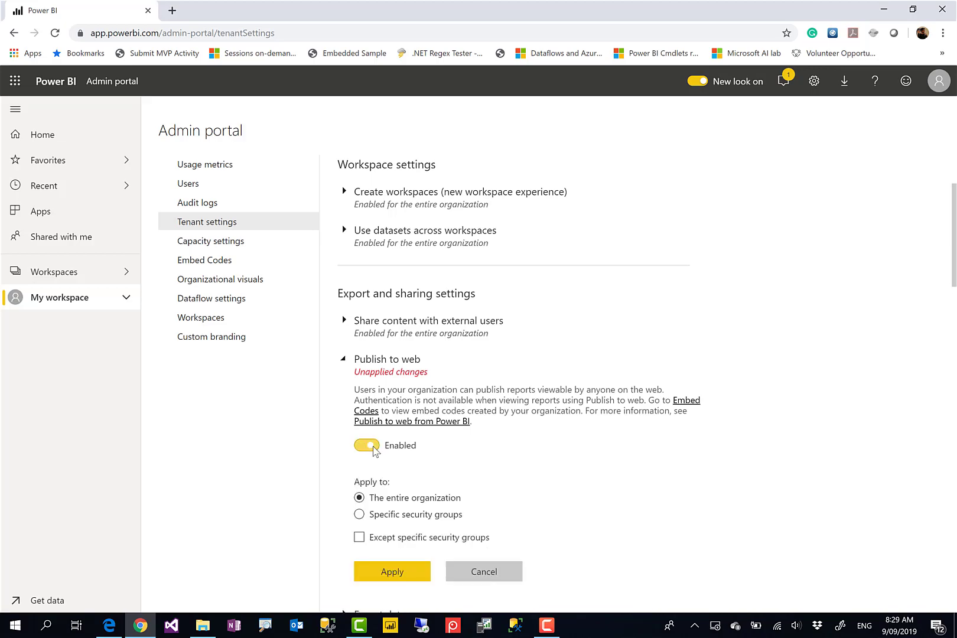
left_click(360, 517)
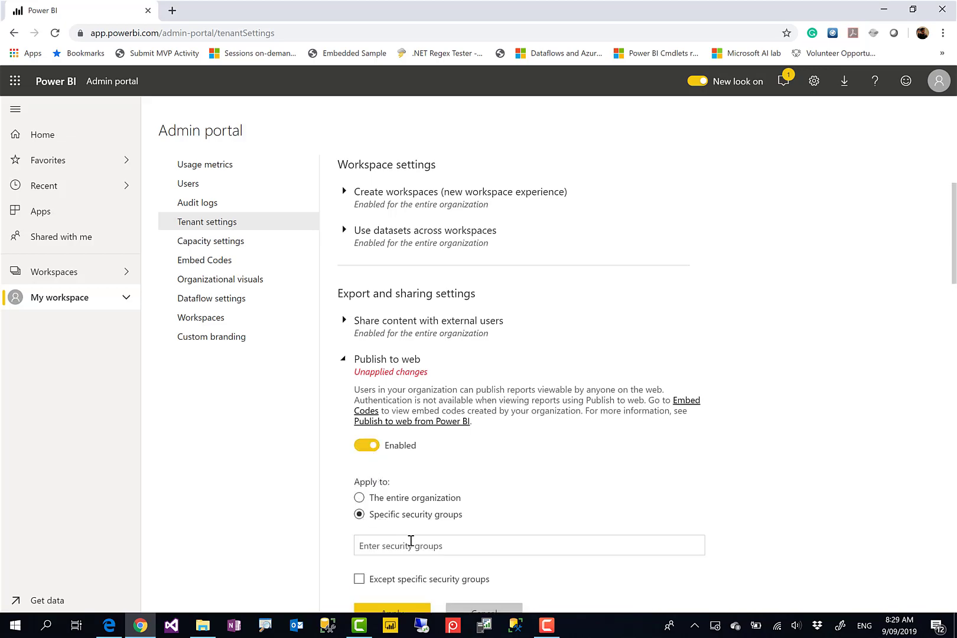
scroll(511, 546, "down", 1)
scroll(511, 546, "down", 1)
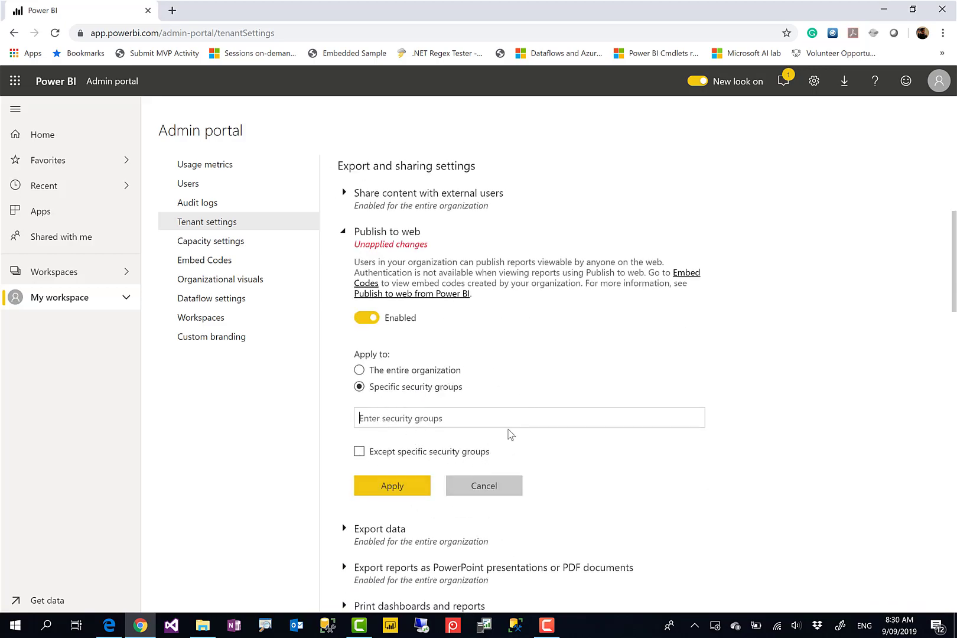
left_click(412, 423)
mouse_move(548, 629)
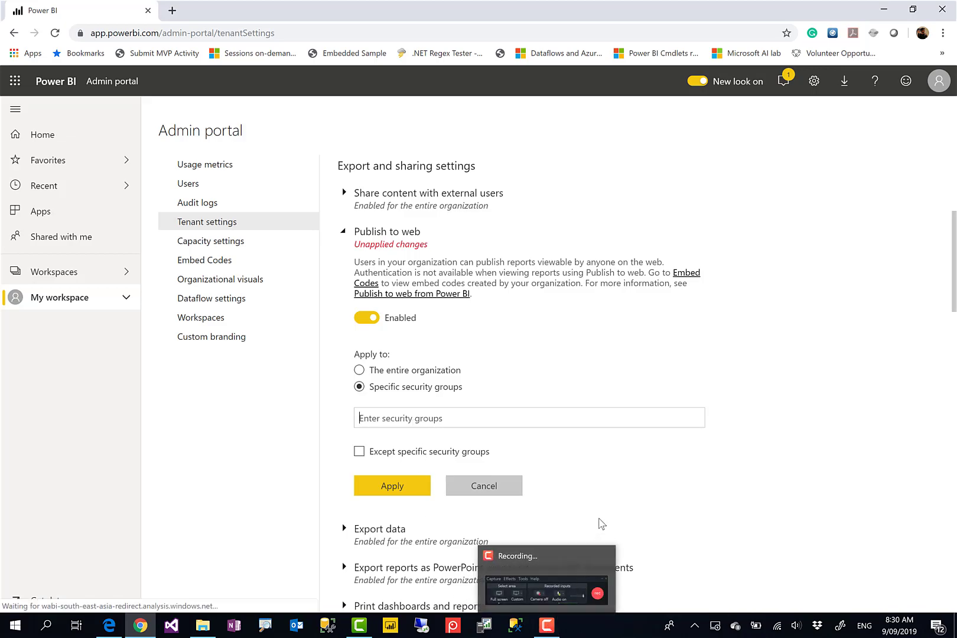